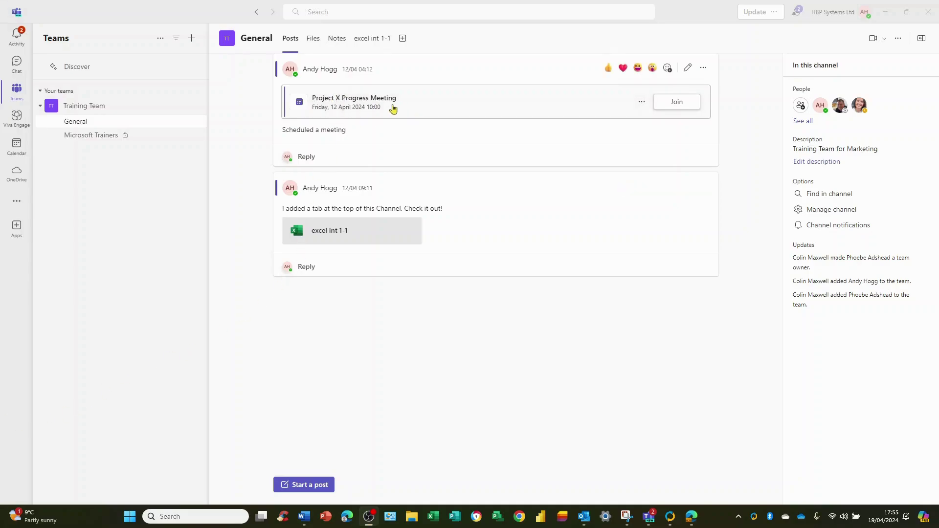
- Download the Project X Progress Meeting recording from its chat as MicrosoftTeams-video (1).mp4
click(17, 63)
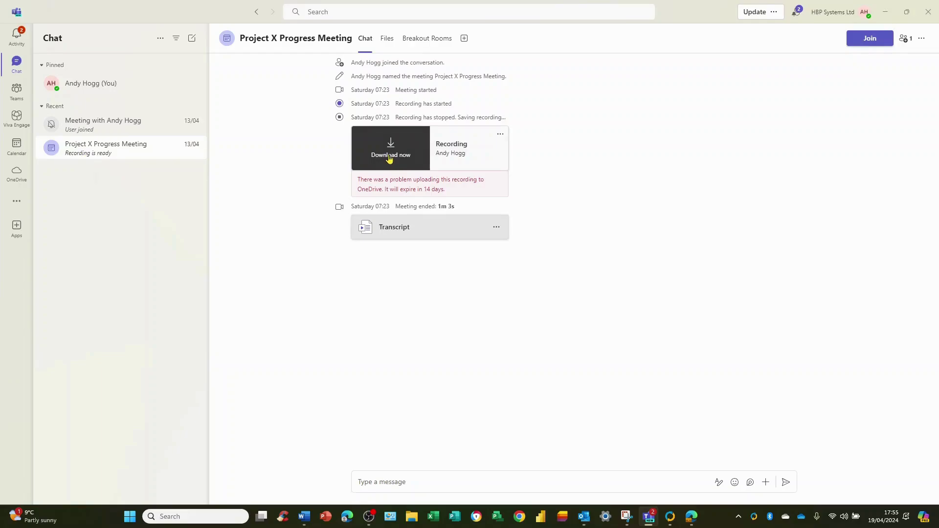
click(389, 155)
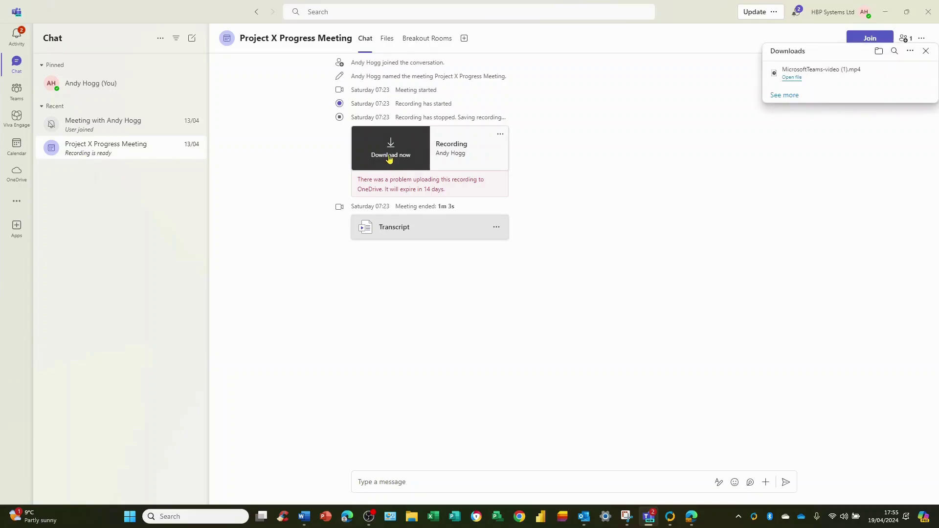